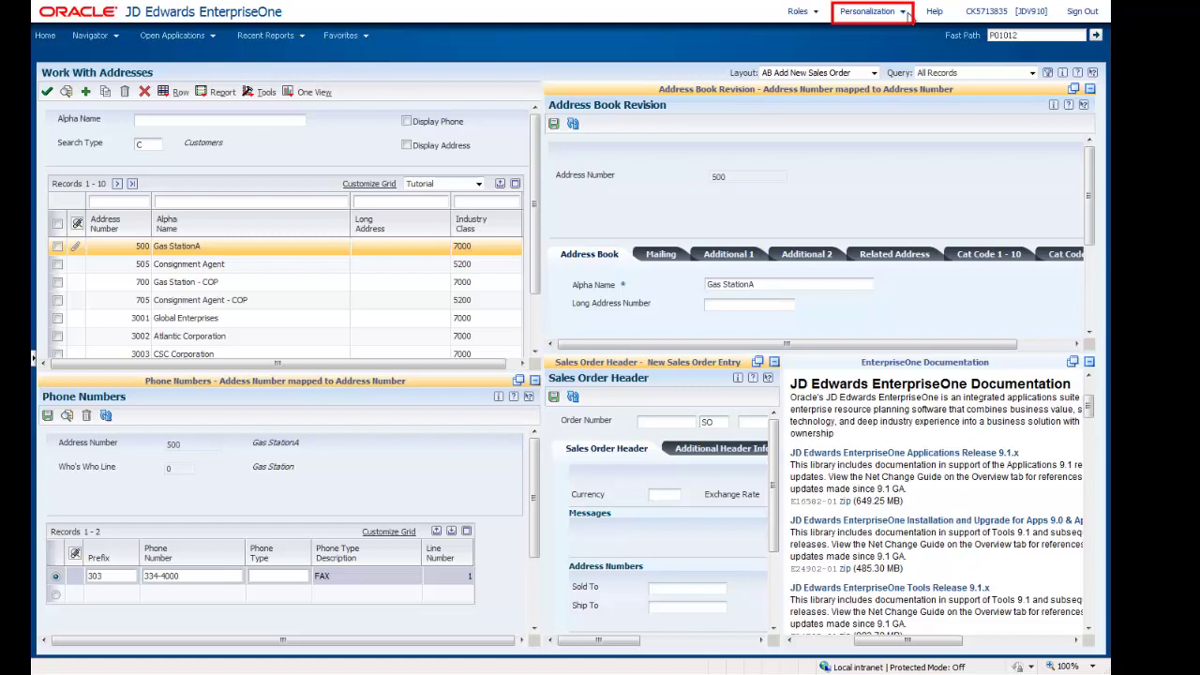
Put the current page into edit mode and start a new layout via (Add New Layout)
click(903, 15)
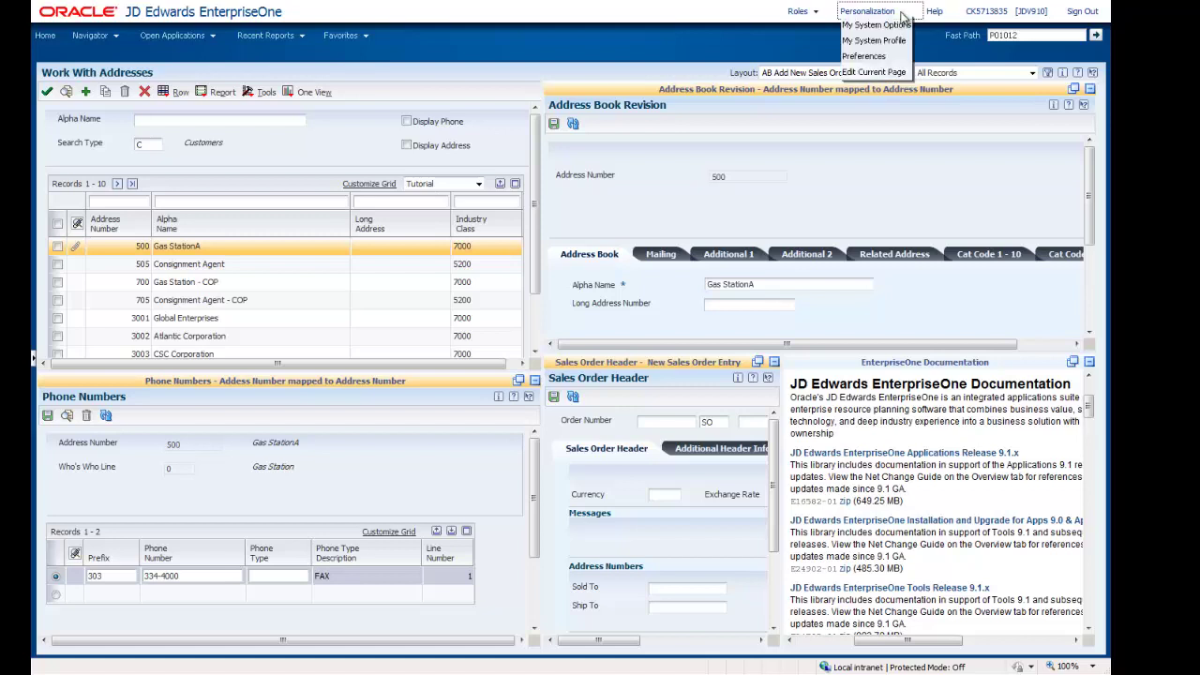
click(906, 75)
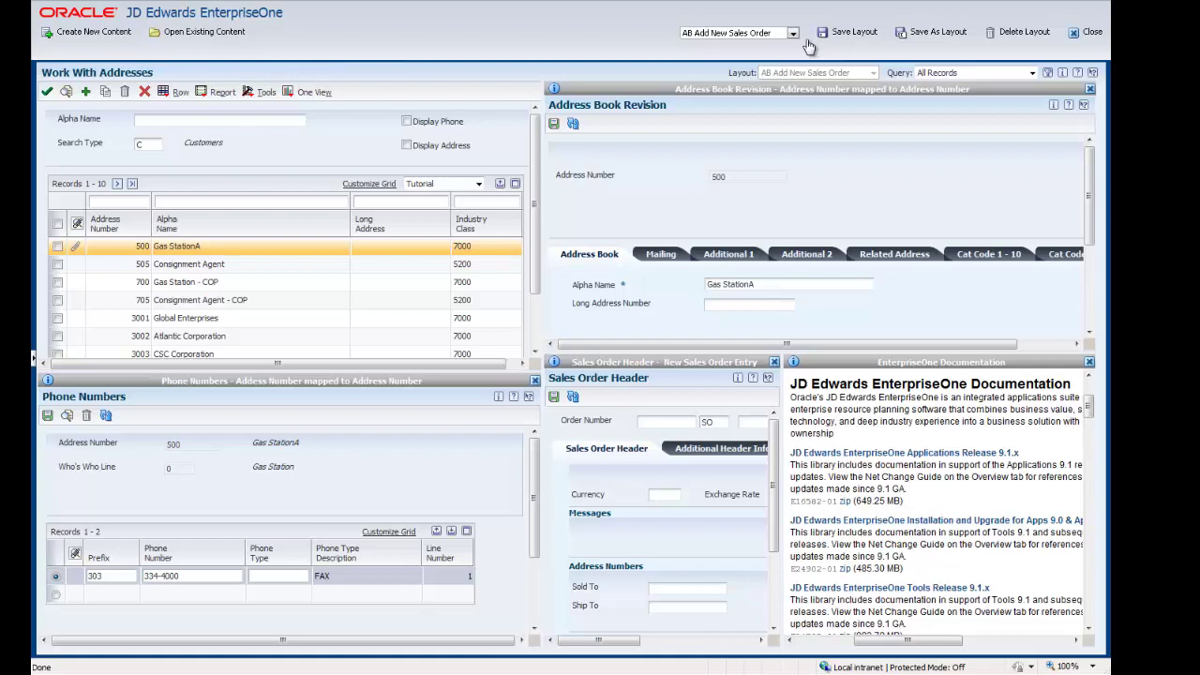
click(793, 34)
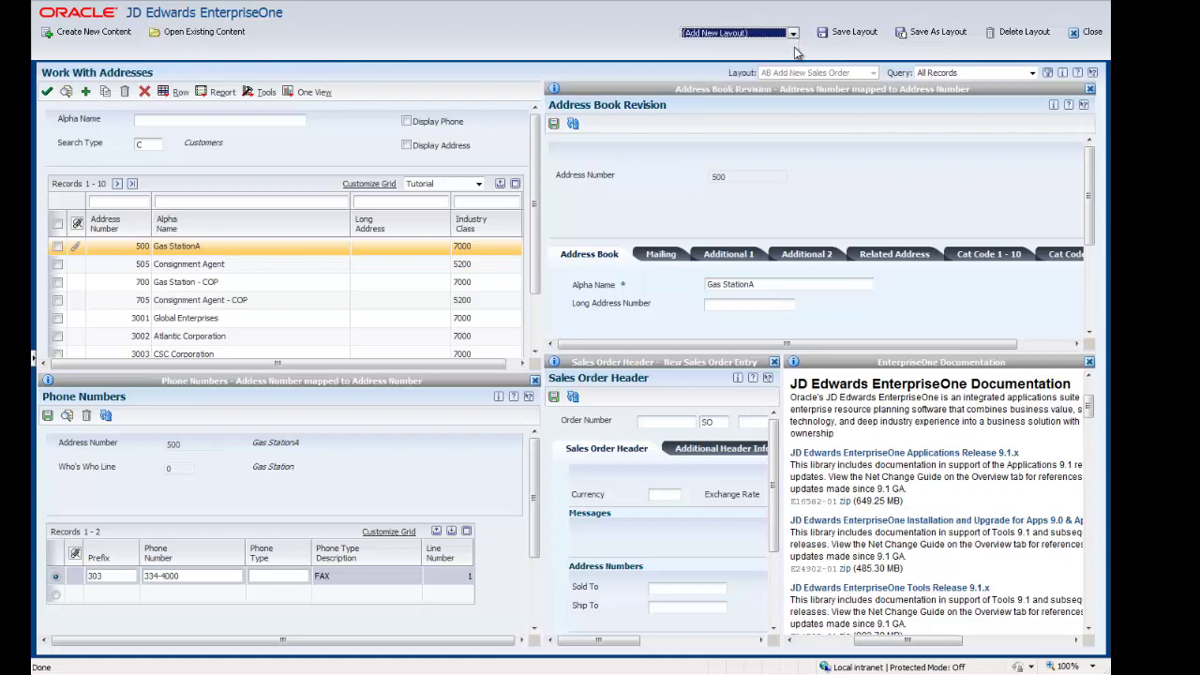
click(794, 54)
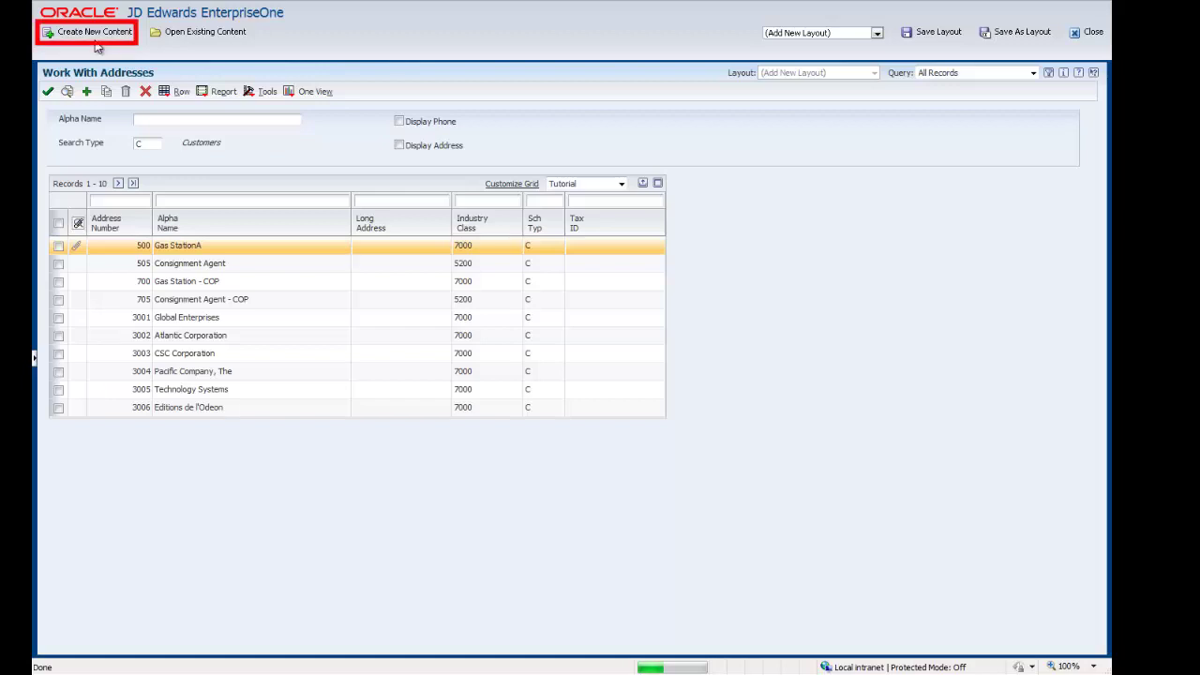
Drop an EnterpriseOne Form content item onto the right half of the page
click(96, 41)
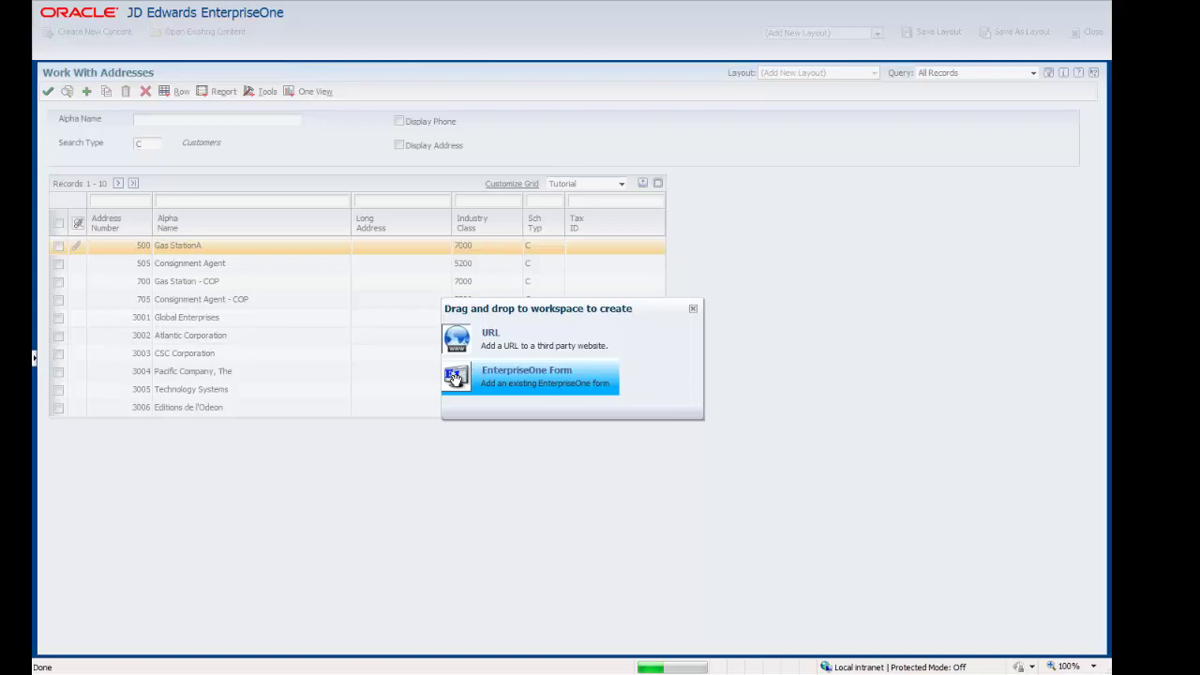
drag(455, 377, 622, 379)
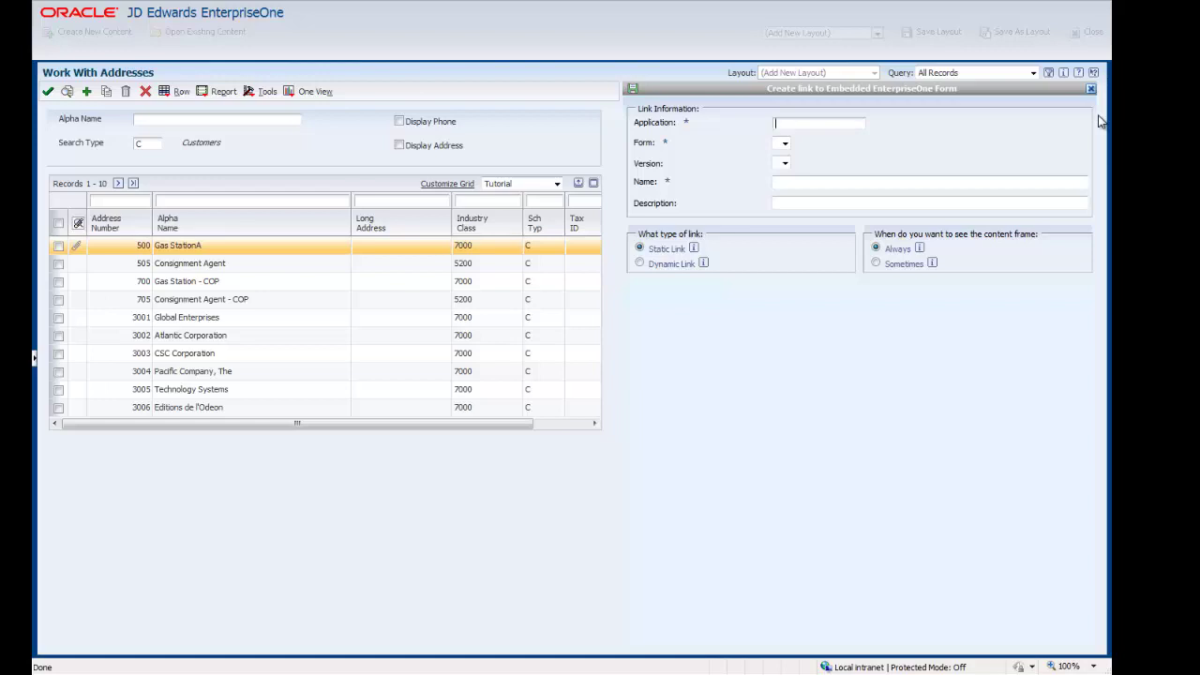
Enter application P03B2002 so form W03B2002E and version VIT2 fill in automatically
text(P03B2002)
key(Tab)
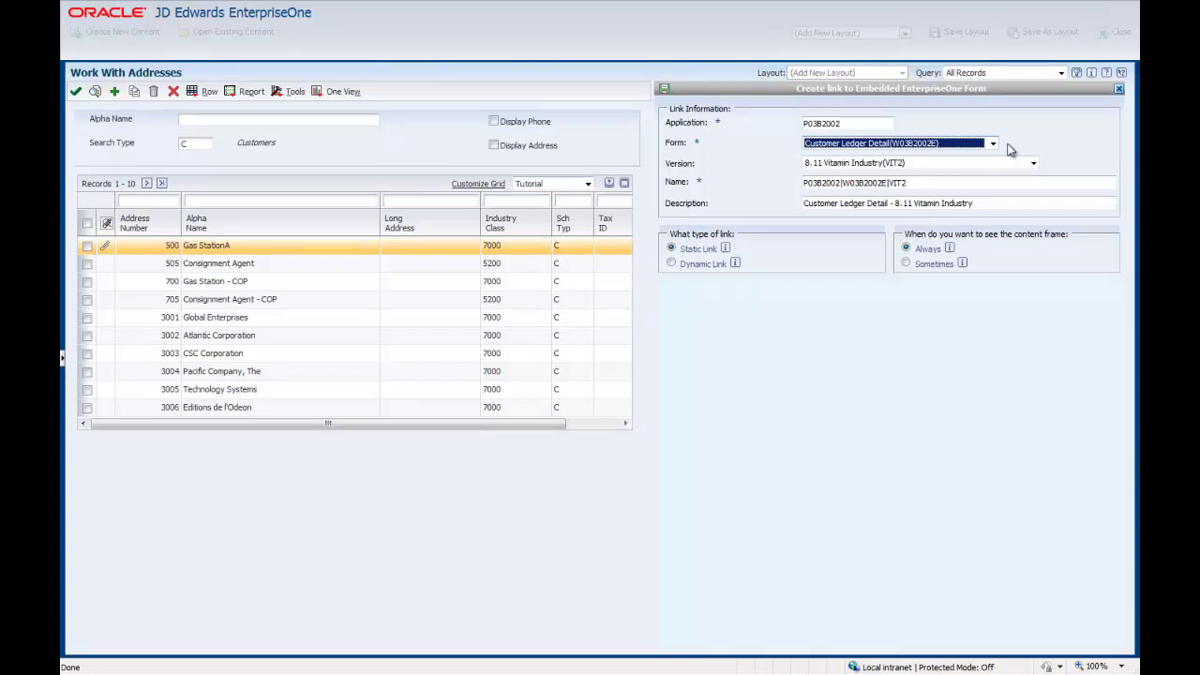
Choose form Work with Customer Ledger Inquiry (W03B2002A) and version Customer Ledger Inquiry (ZJDE0001)
click(993, 144)
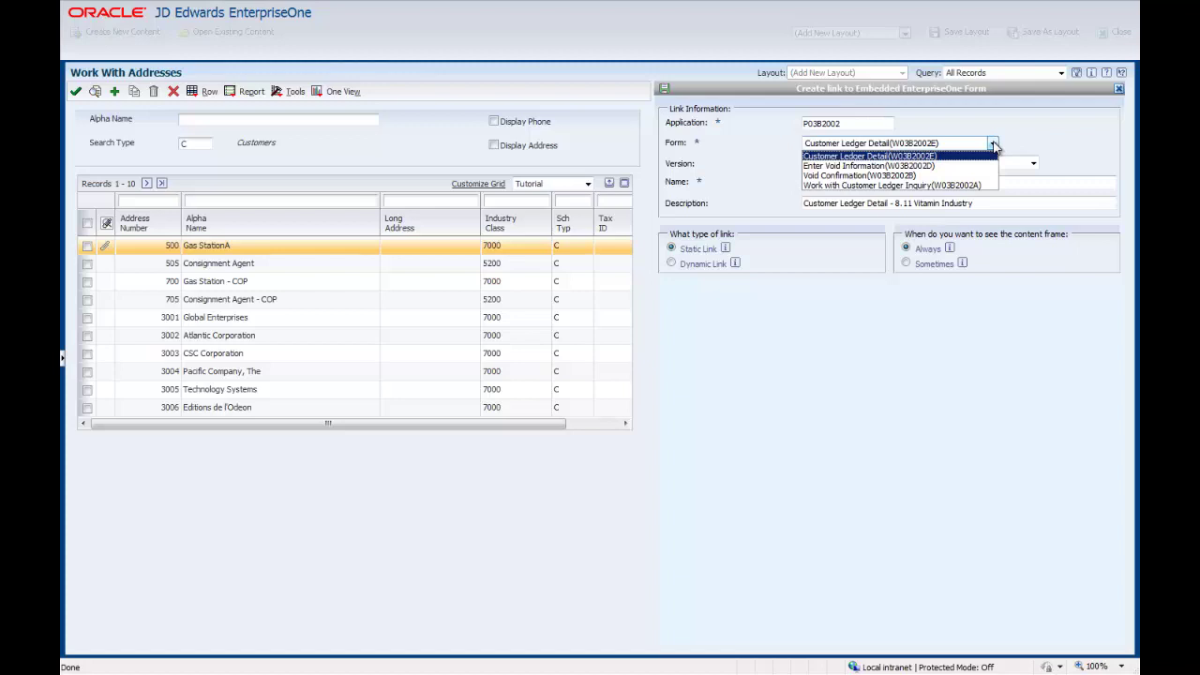
click(987, 185)
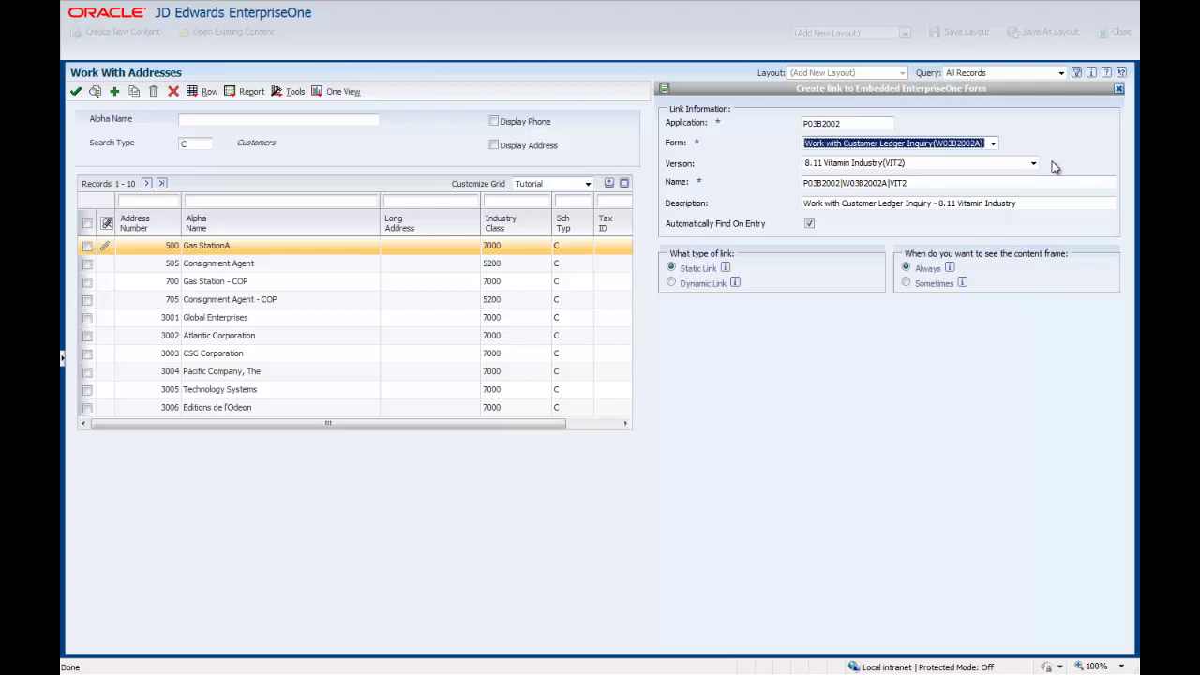
click(1033, 163)
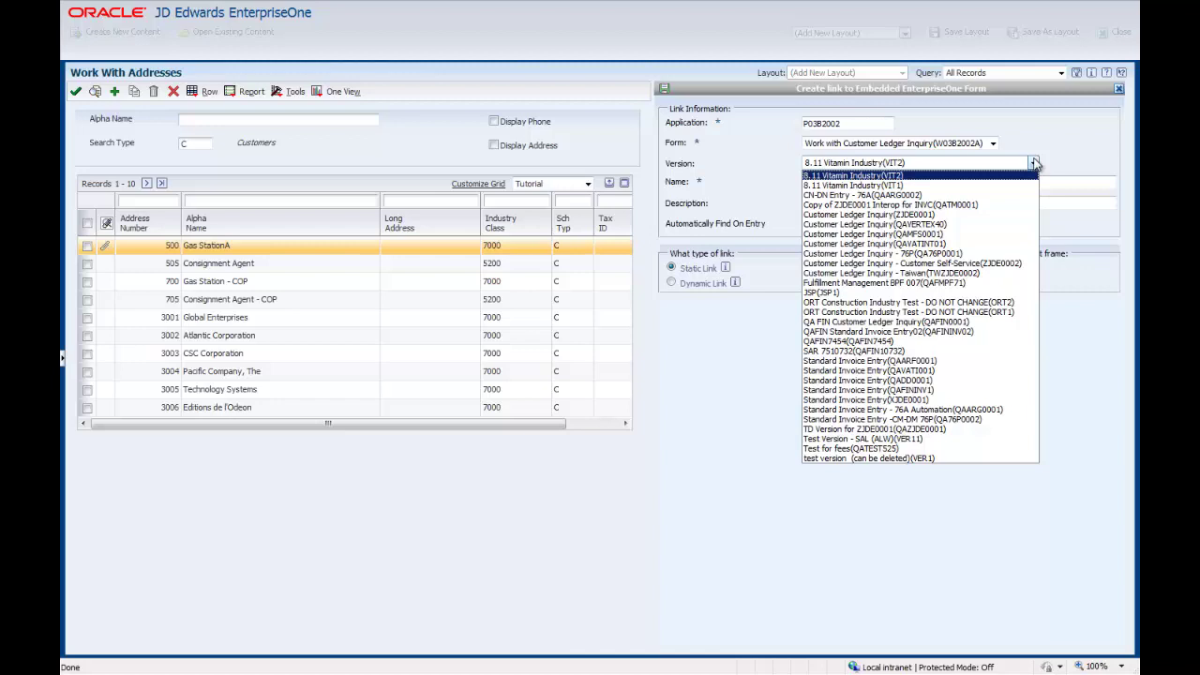
click(1031, 217)
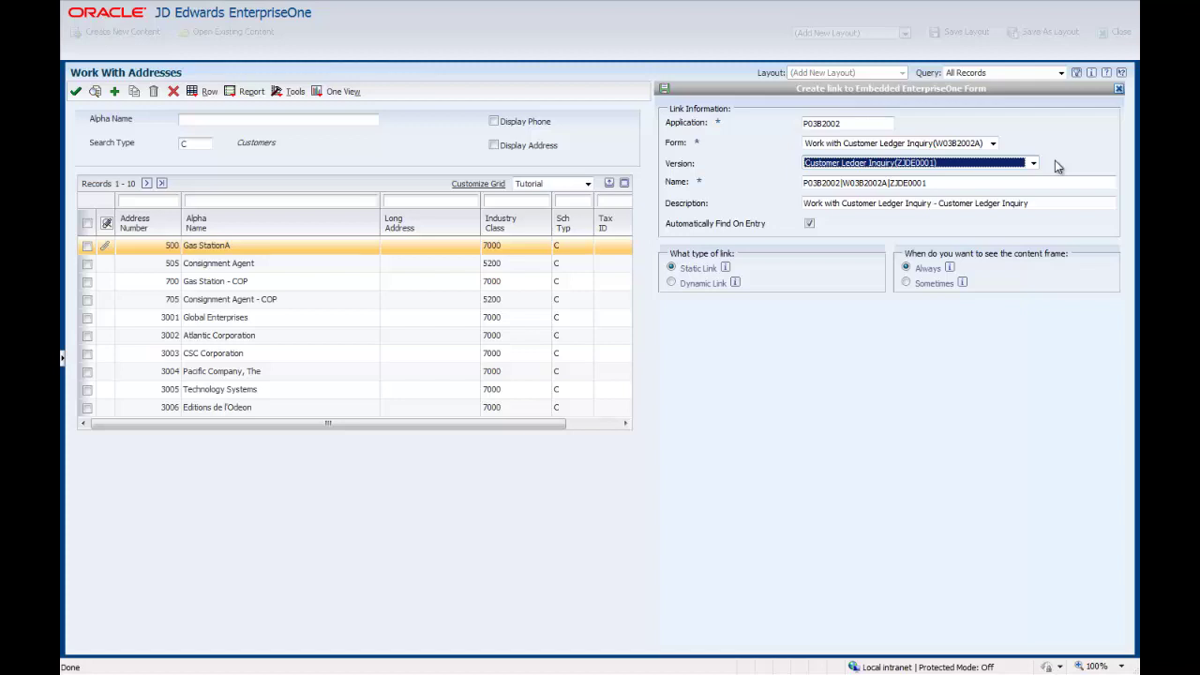
Replace the description with 'Customer Ledger Inquiry – Customer Number mapped to Address Number'
drag(804, 203, 1018, 210)
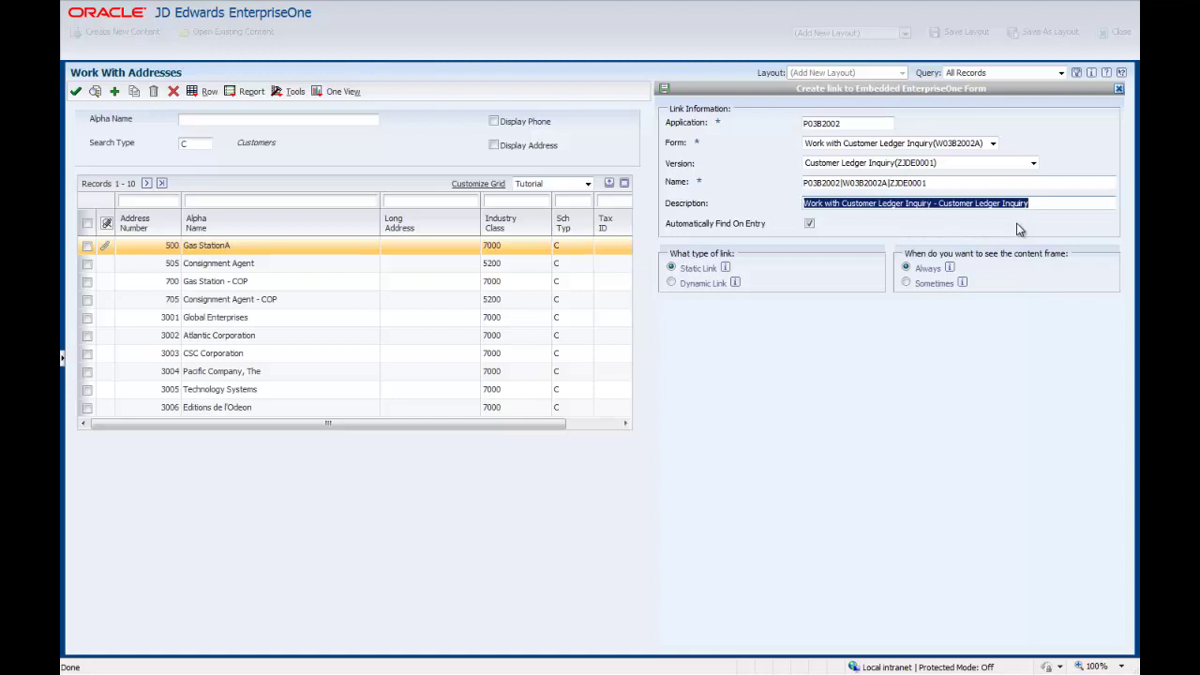
text(Customer Ledger Inquiry – Customer Number mapped to Address Number)
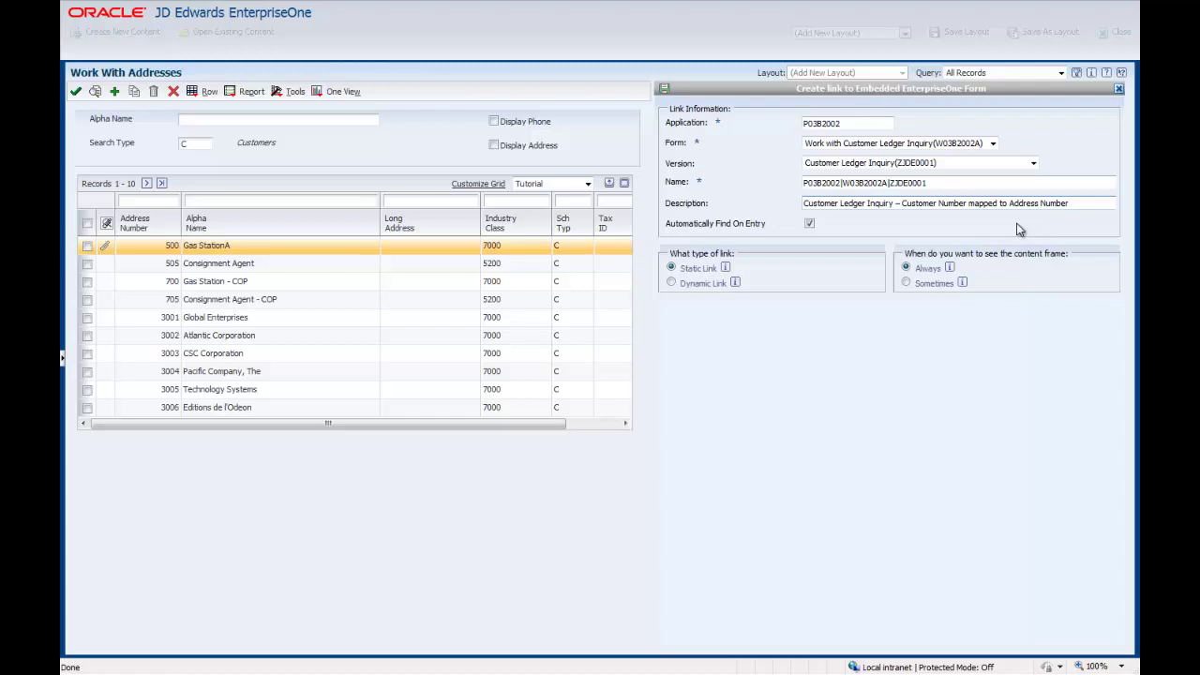
click(834, 230)
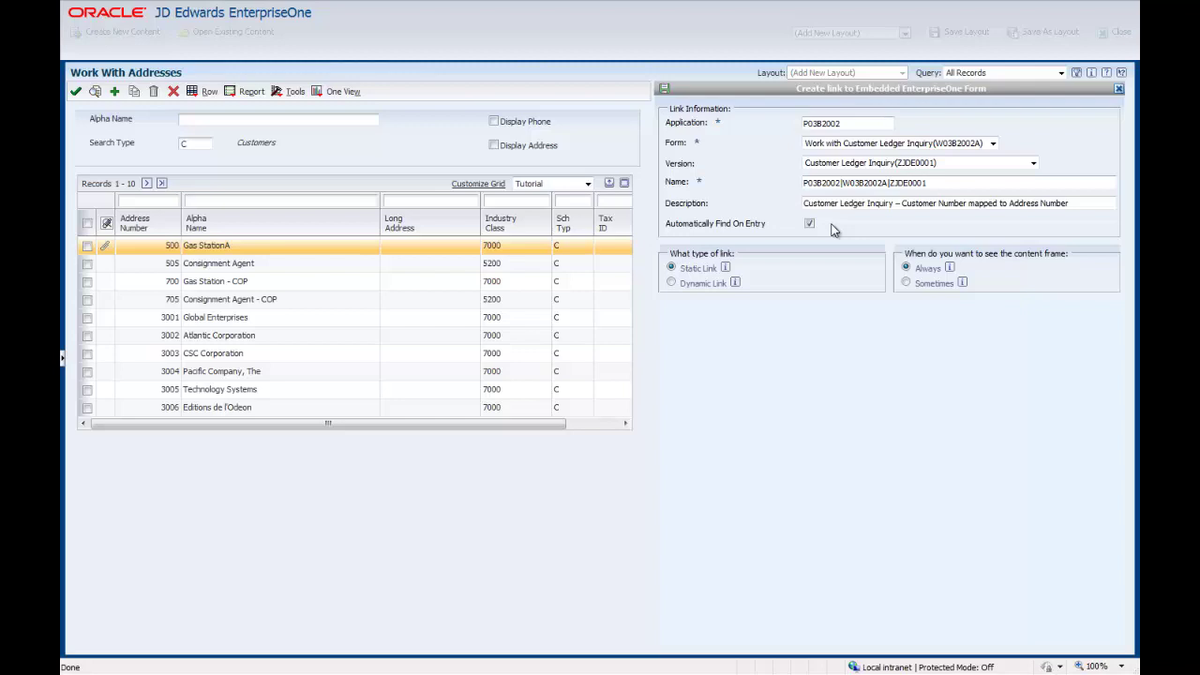
Make the link dynamic, mapping its Address Number to the grid's Address Number column
click(672, 283)
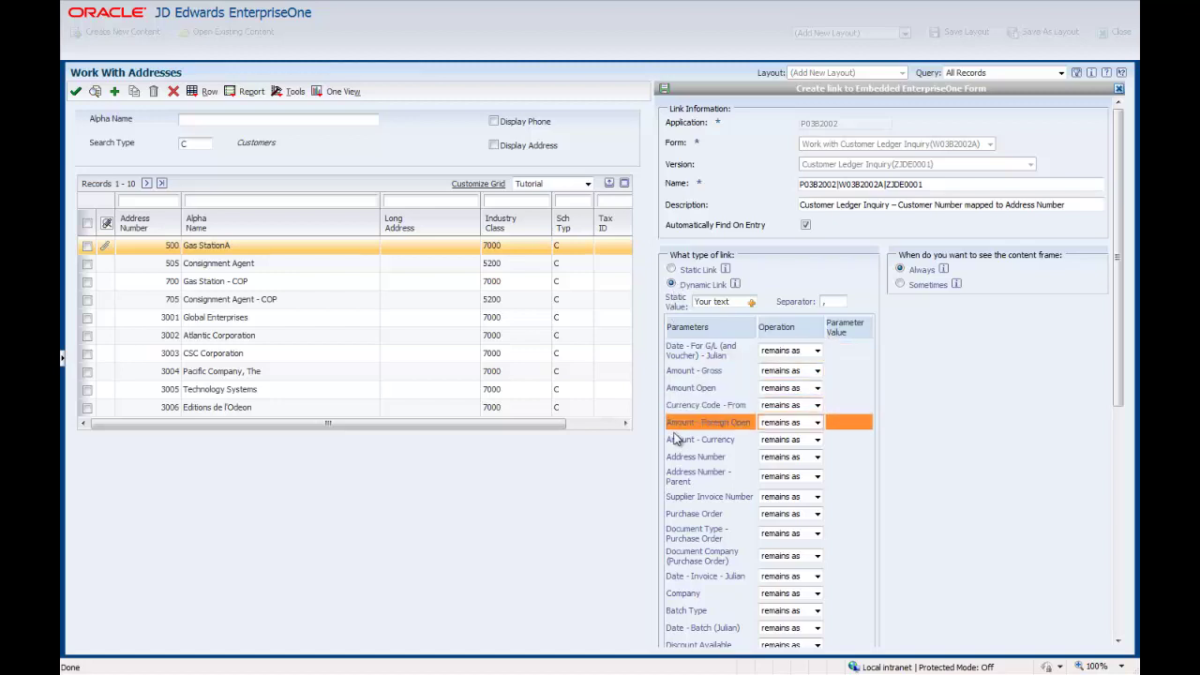
click(817, 457)
click(815, 481)
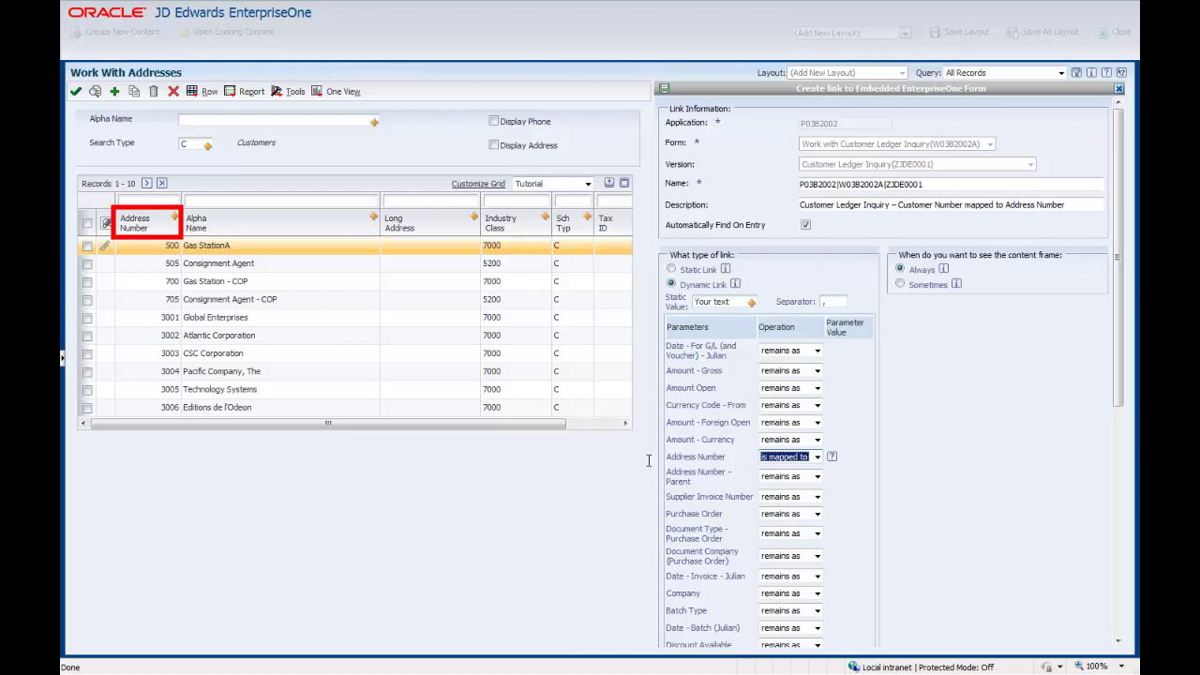
click(176, 222)
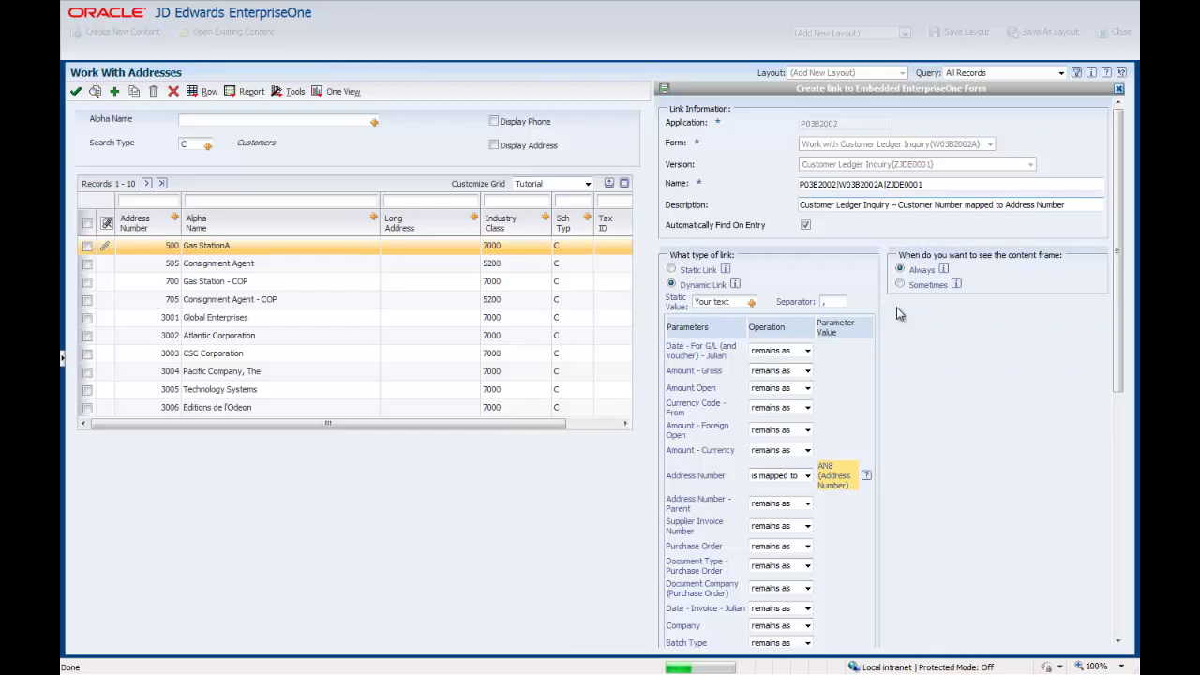
Save the link and dock the Customer Ledger Inquiry form below the addresses grid
click(664, 88)
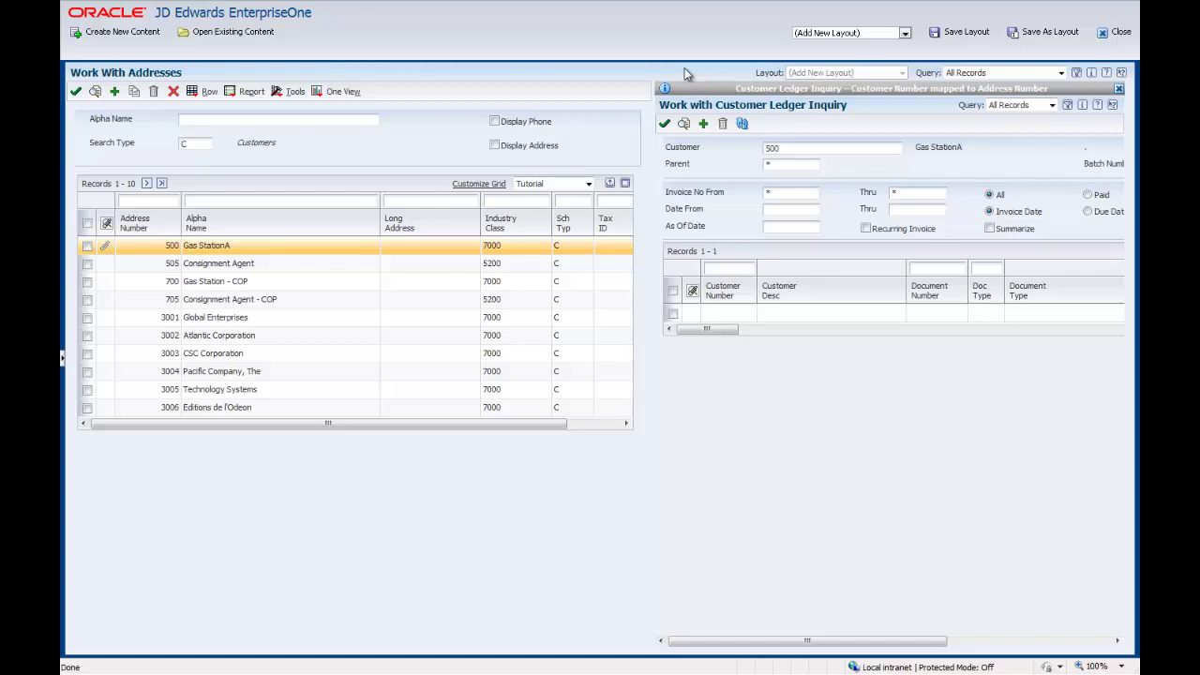
drag(686, 88, 349, 495)
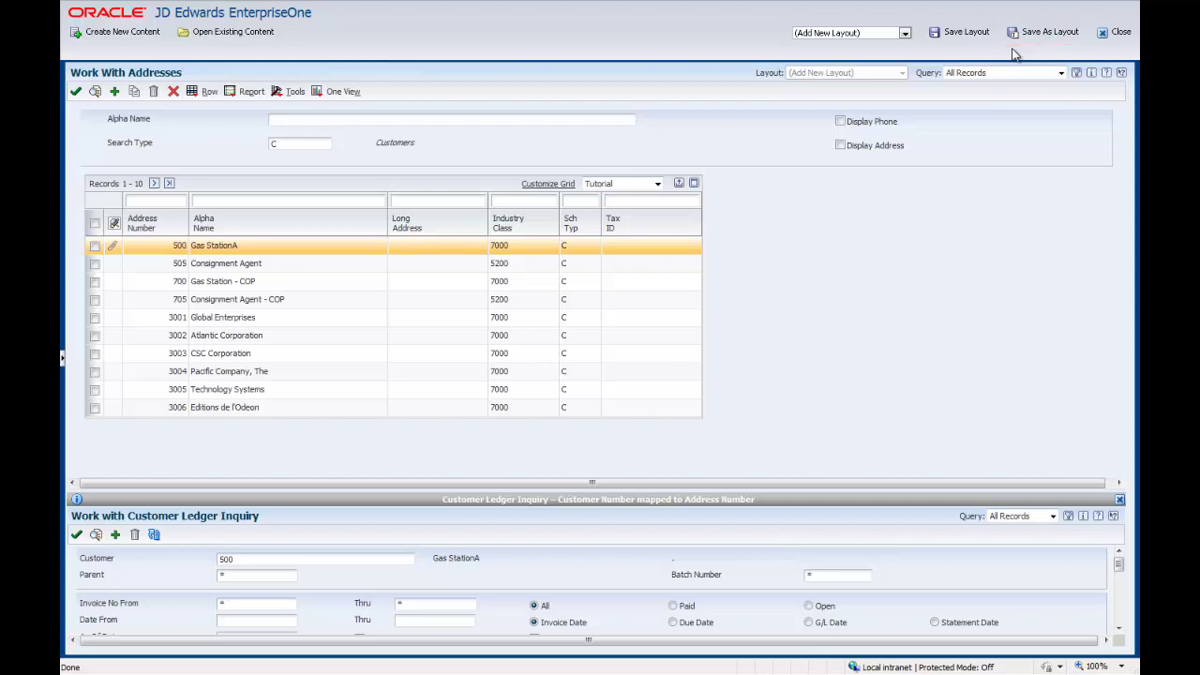
Save the arrangement as a new layout named 'Review Customer Ledger'
click(1041, 32)
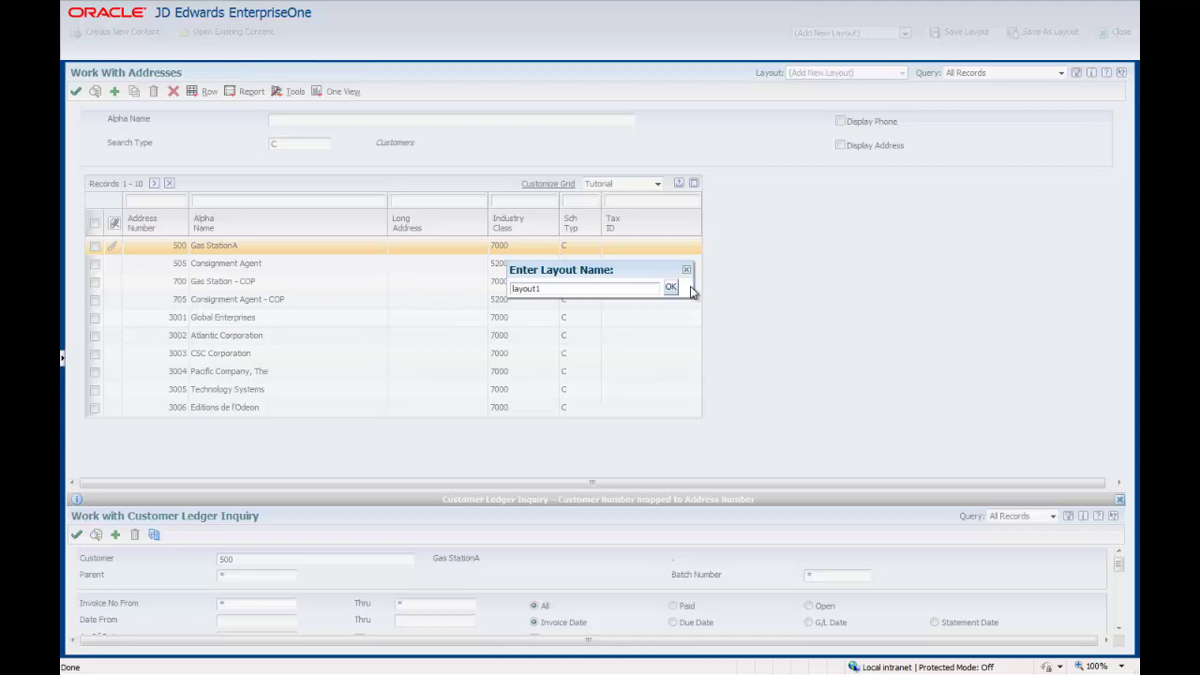
drag(543, 289, 511, 289)
text(Review Customer Ledger)
click(670, 287)
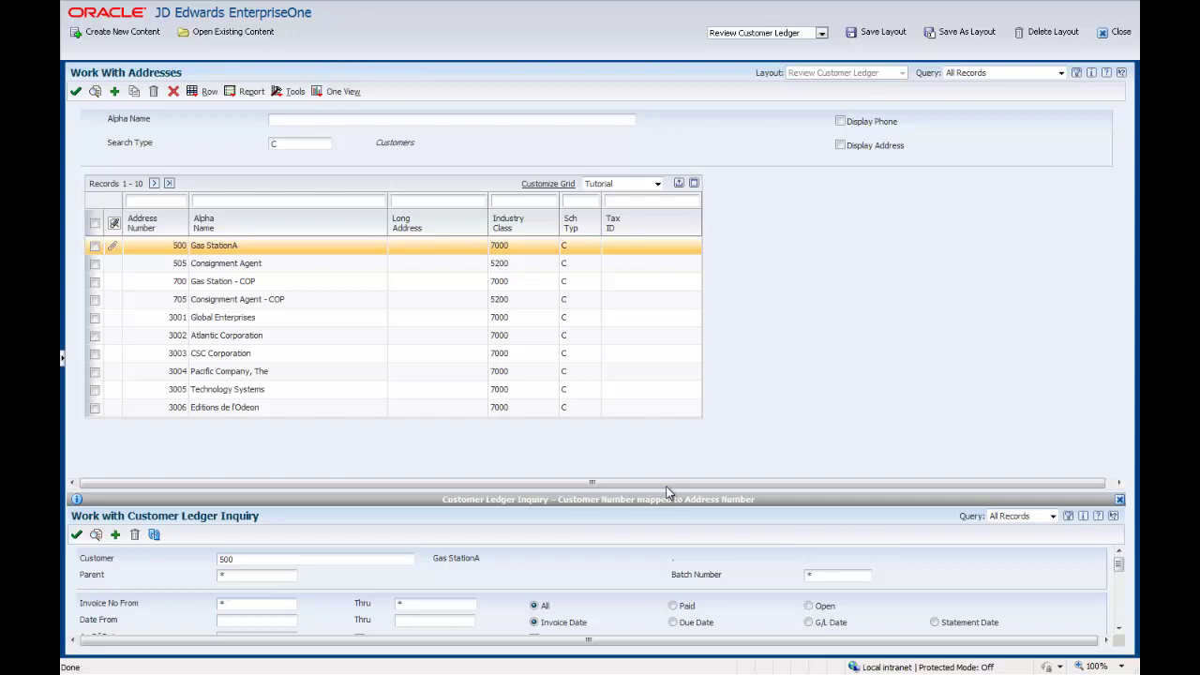
Raise the splitter to enlarge the ledger pane, then save the layout
drag(658, 488, 704, 400)
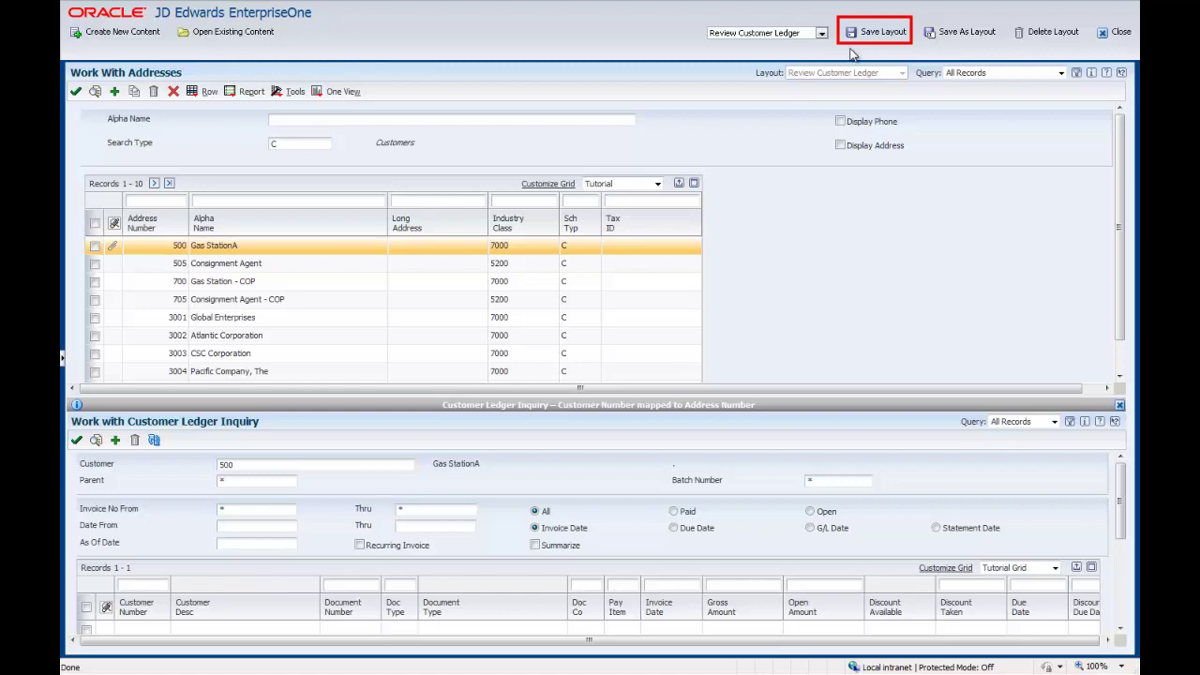
click(856, 36)
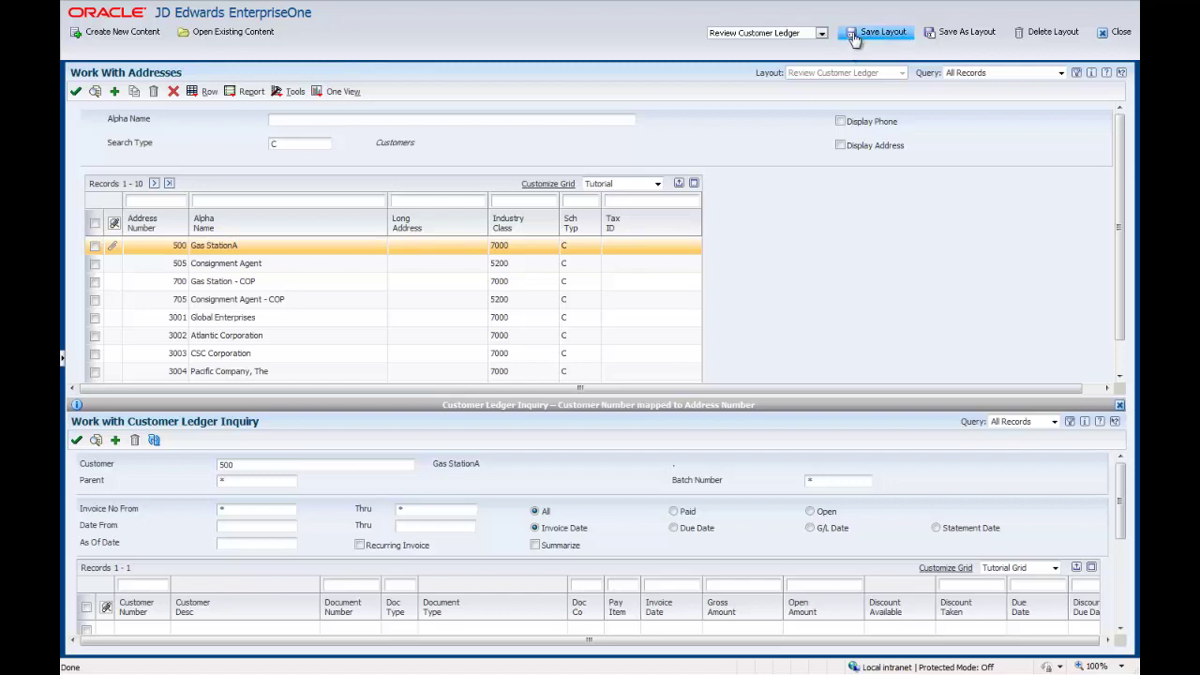
Exit layout editing and enlarge the ledger pane to show Gross and Open Amount columns
click(1107, 35)
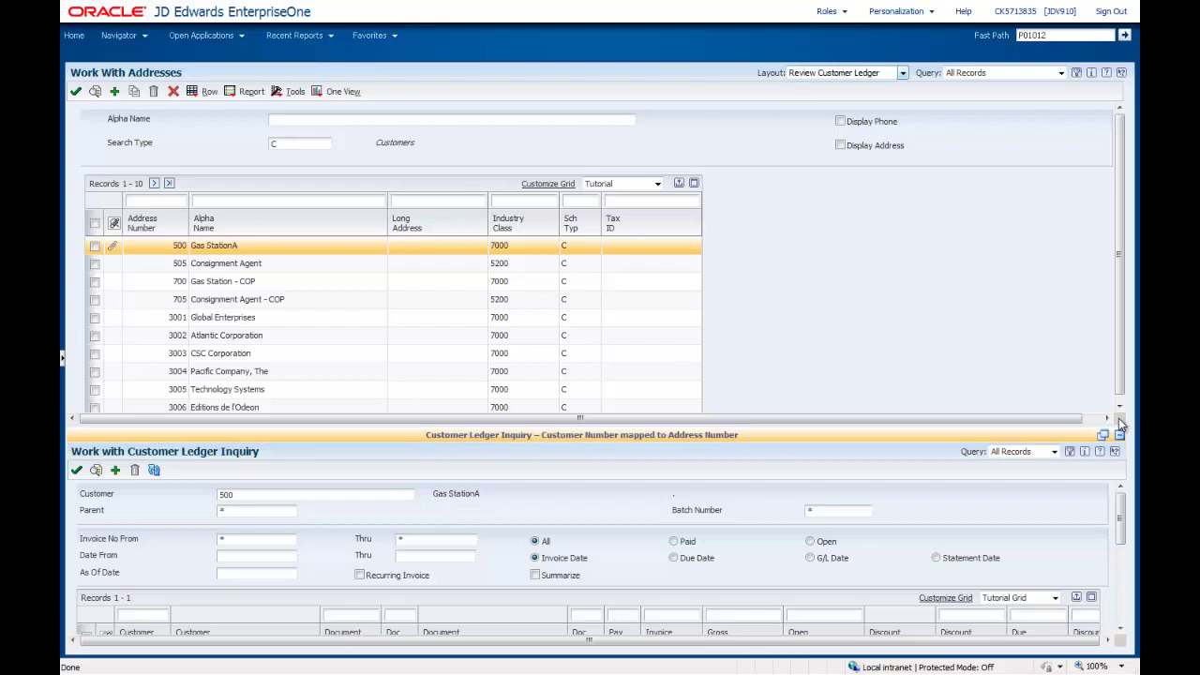
drag(1030, 430, 1047, 379)
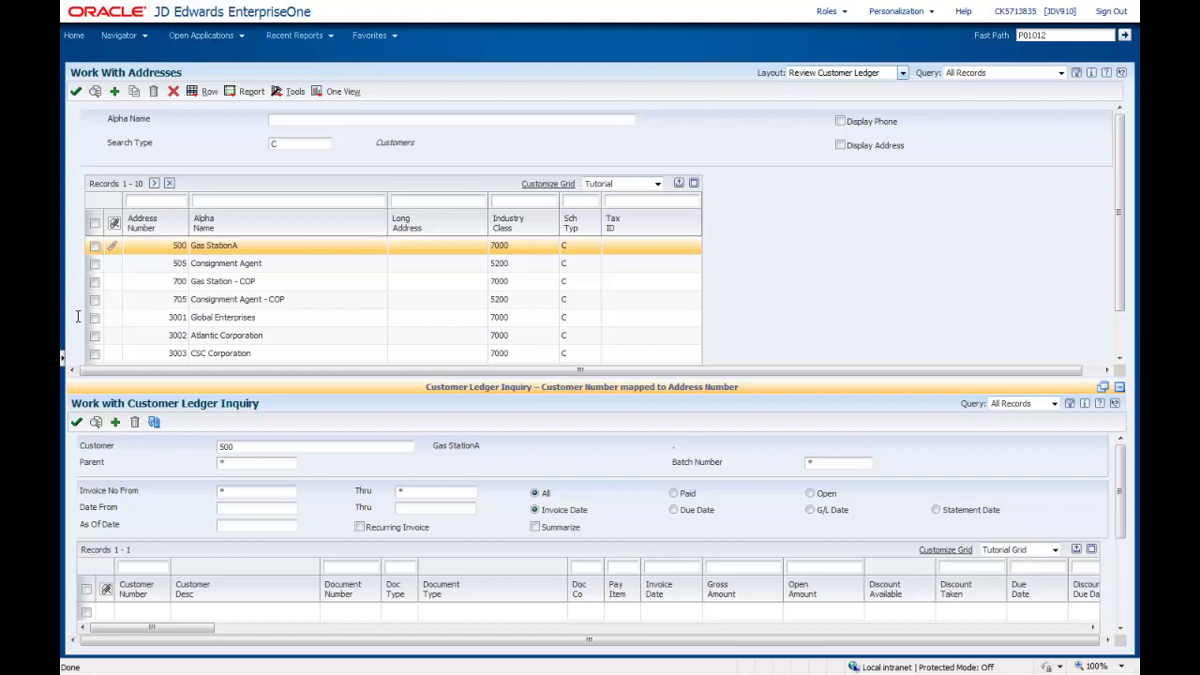
Select 3001 Global Enterprises and page through its ledger until all 33 records load
click(95, 317)
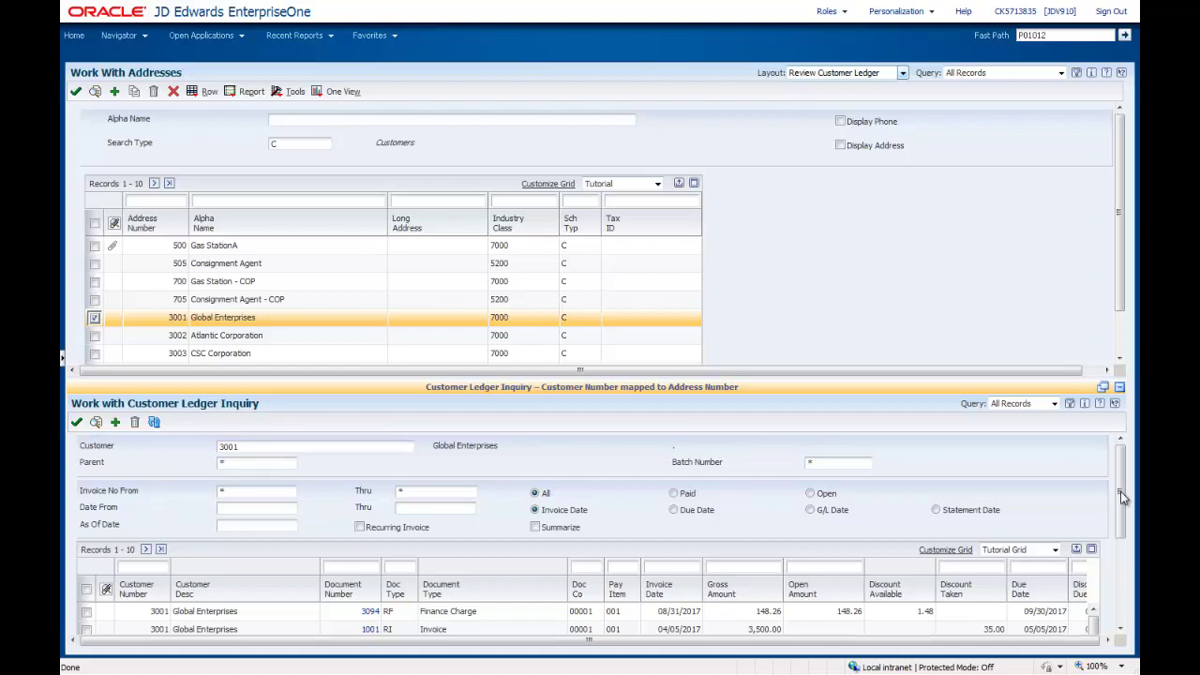
drag(1121, 491, 1122, 543)
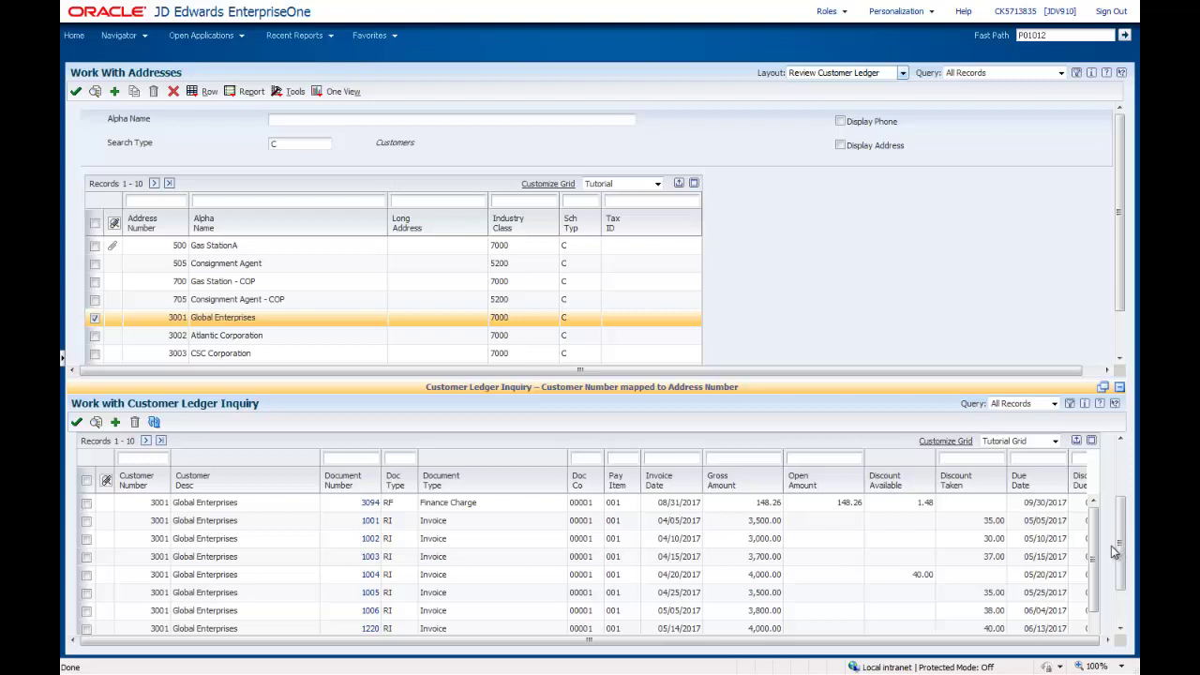
drag(1093, 558, 1094, 602)
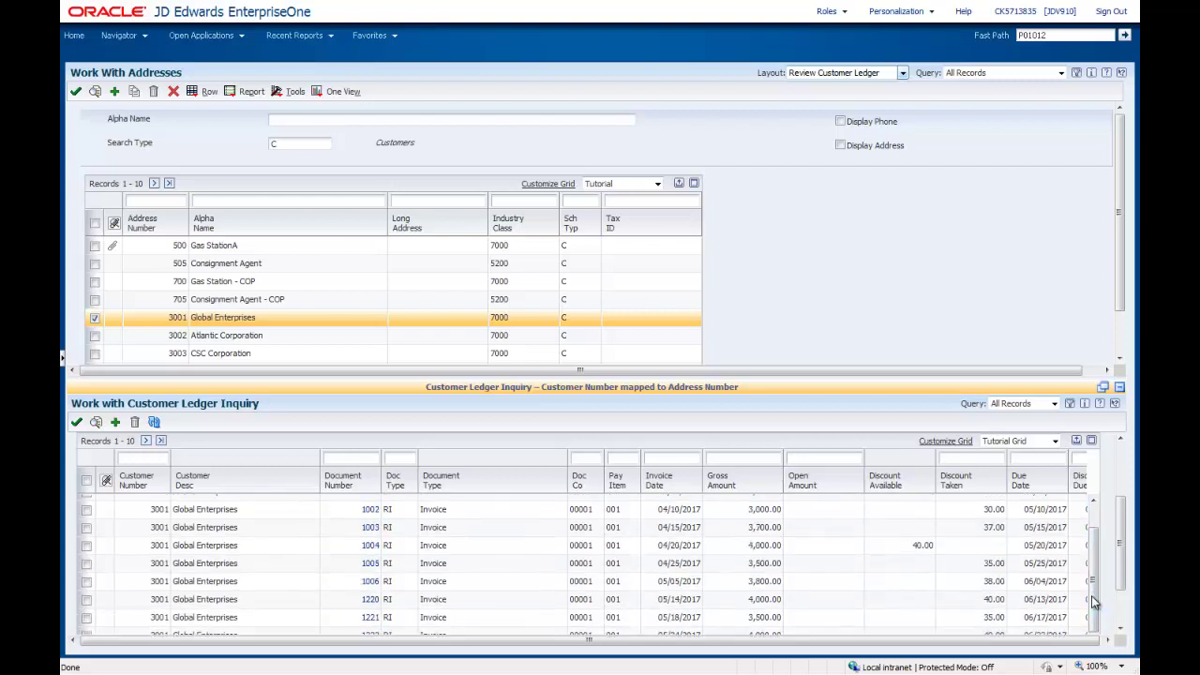
click(147, 443)
click(146, 443)
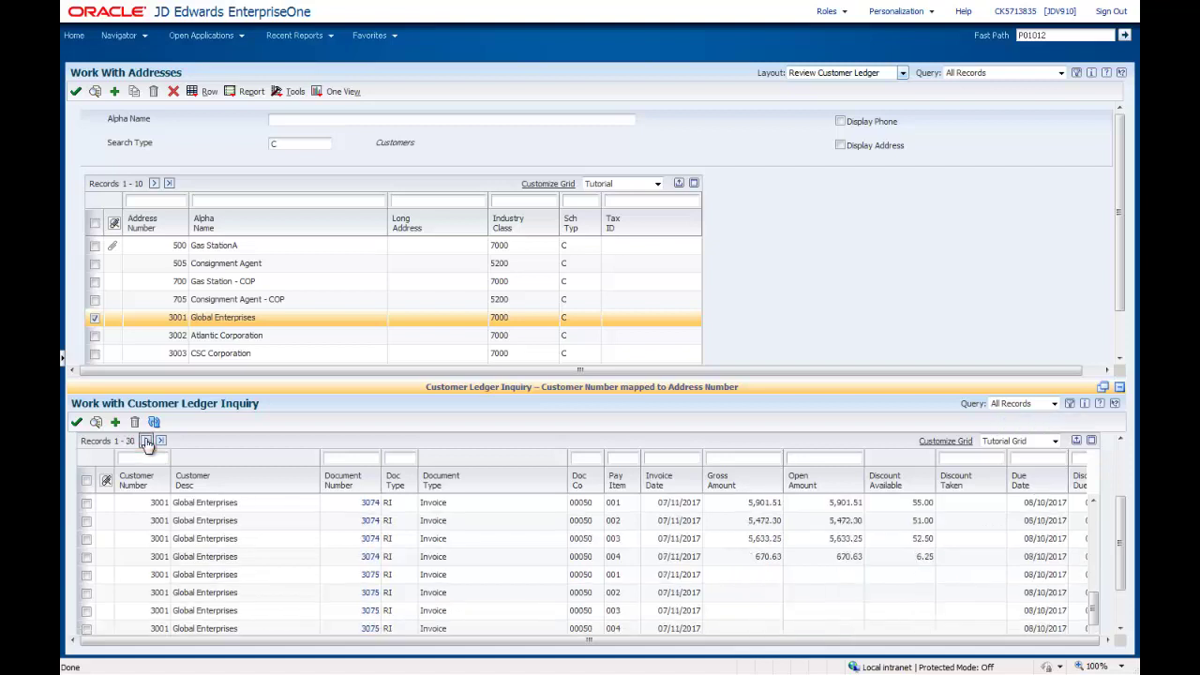
click(147, 443)
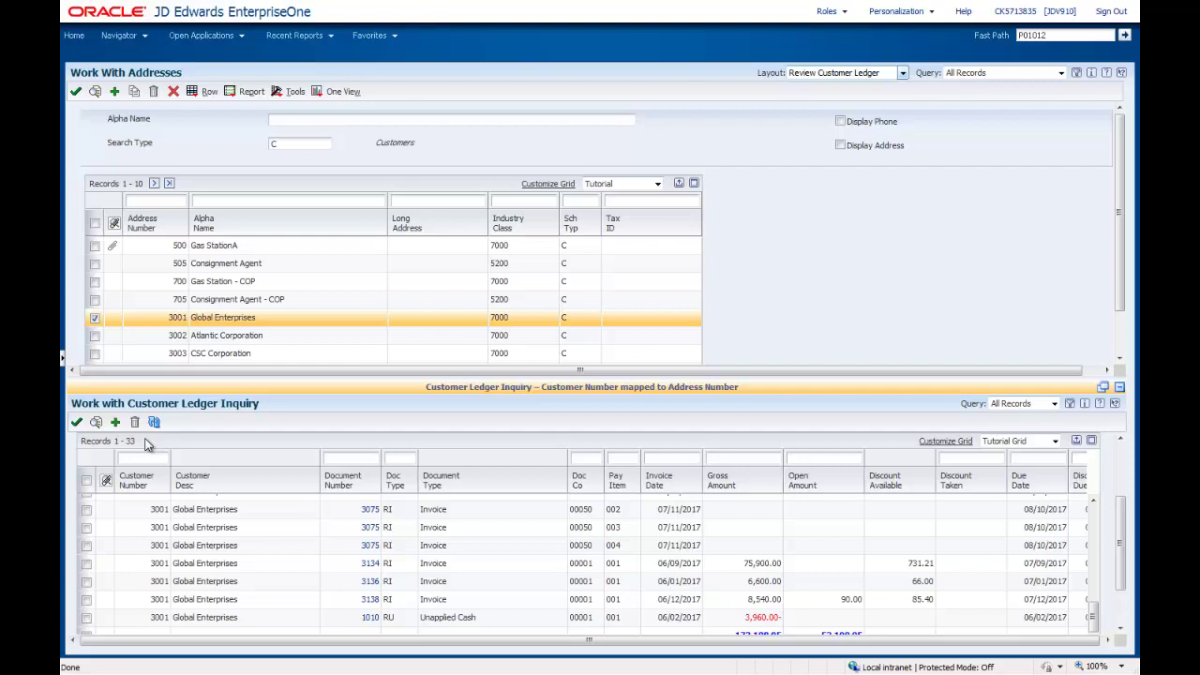
Select 505 Consignment Agent, then 3003 CSC Corporation, and view its 1,031.85 gross and 381.85 open totals
click(93, 263)
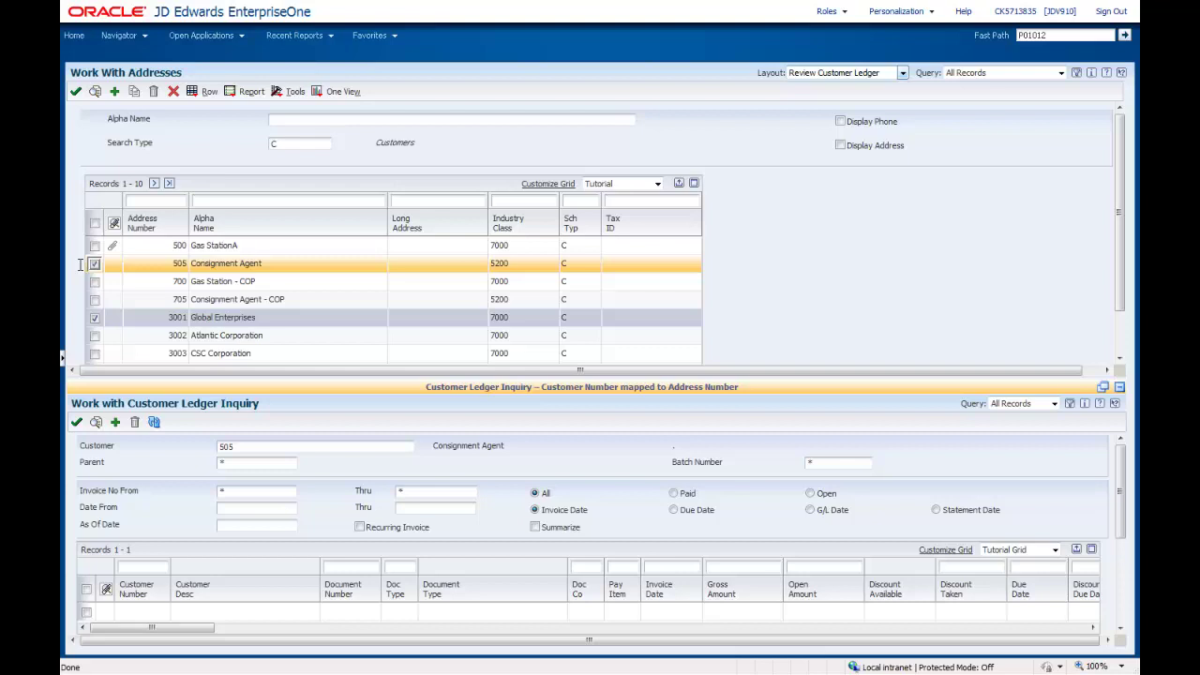
click(94, 354)
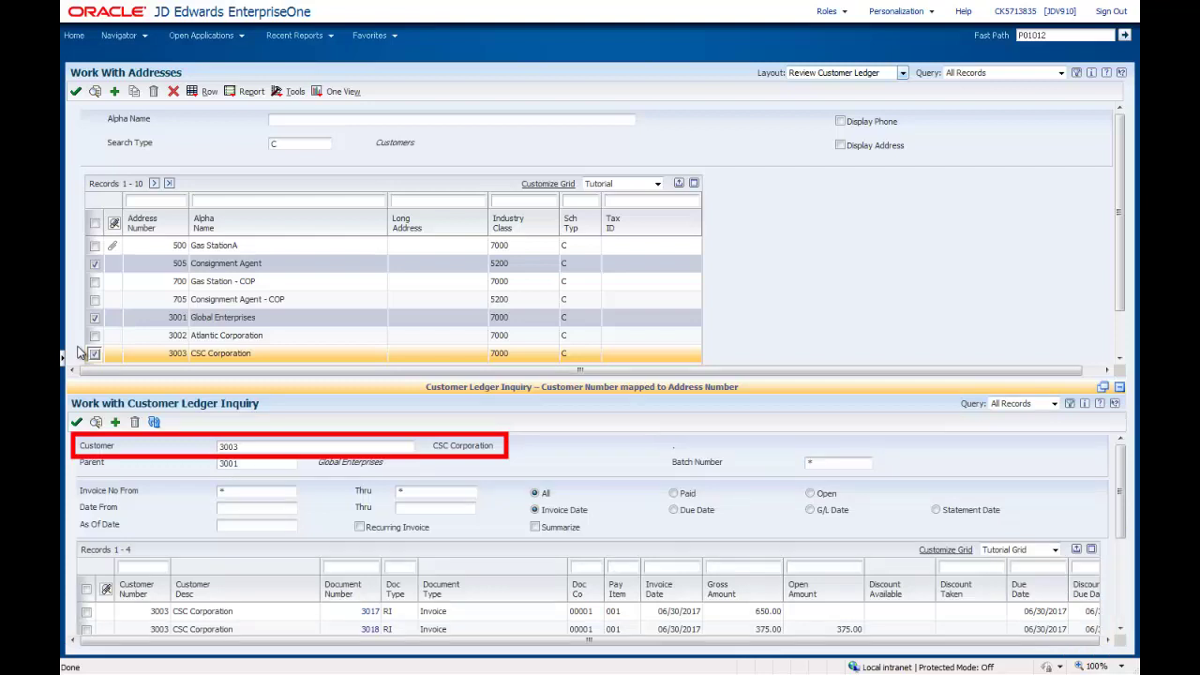
drag(1118, 496, 1122, 522)
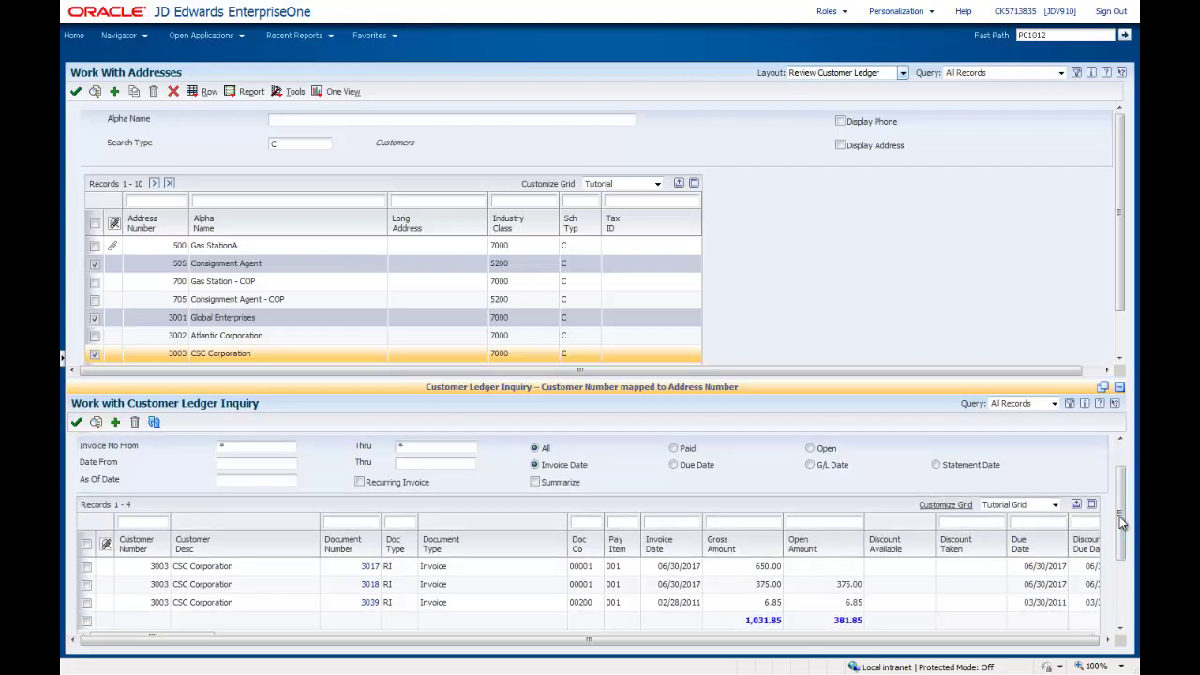